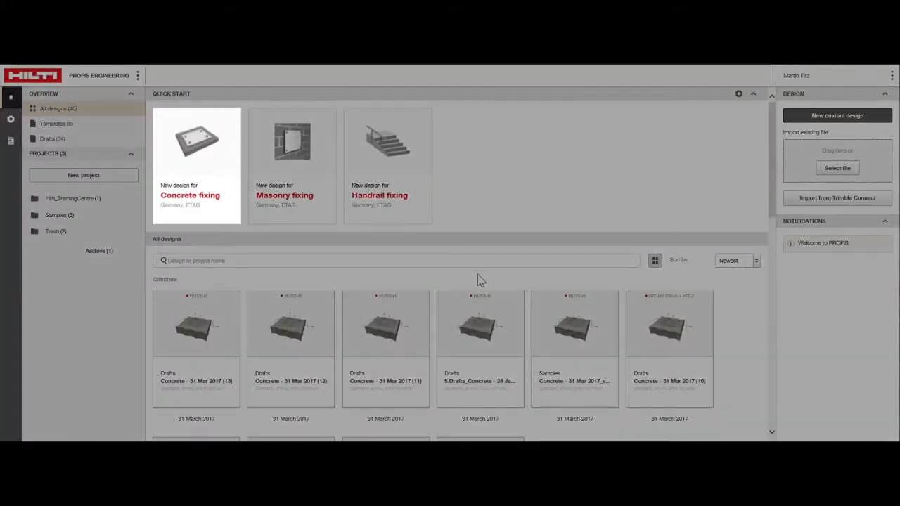
Start a new concrete fixing design and set the base material's concrete strength class to C25/30.
left_click(230, 187)
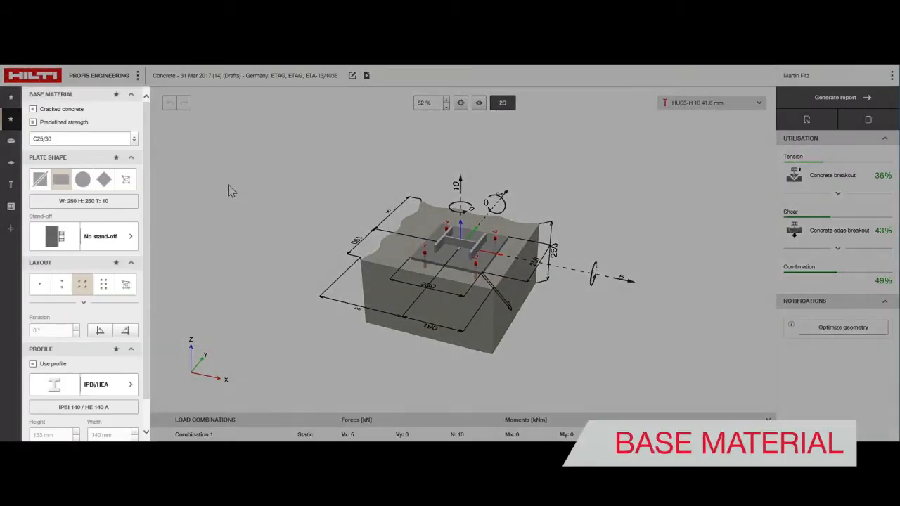
left_click(11, 142)
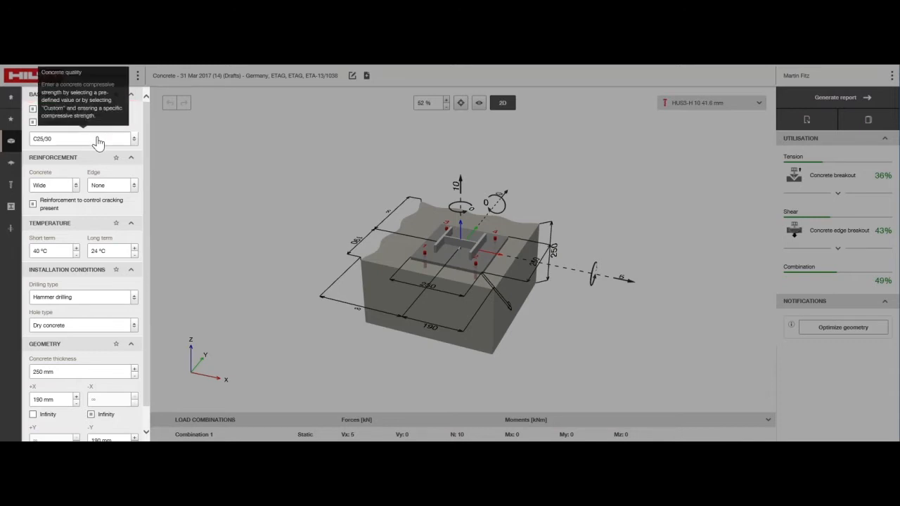
left_click(97, 140)
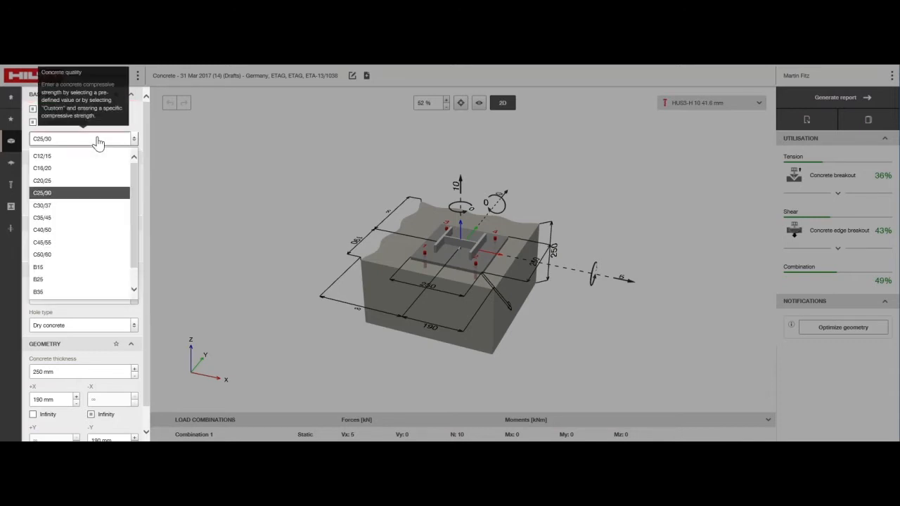
left_click(115, 194)
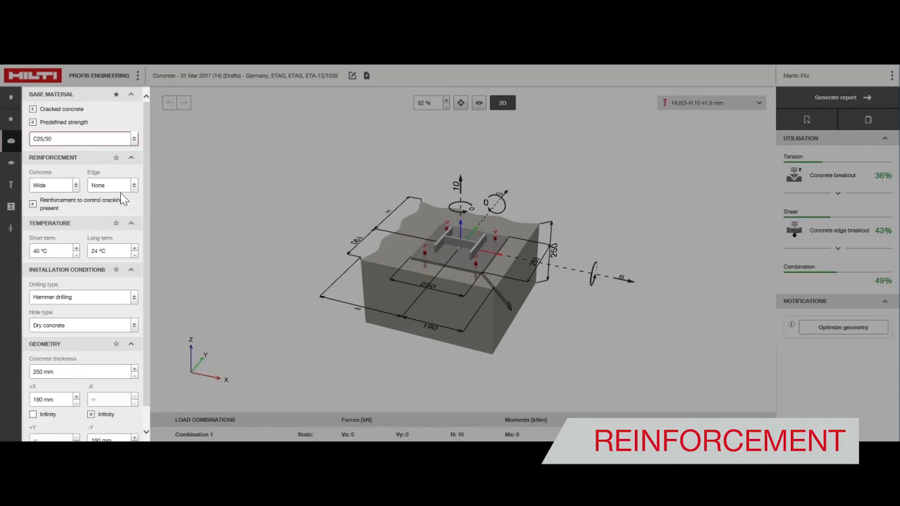
Configure the base material's reinforcement with Wide concrete reinforcement and None for the edge reinforcement.
left_click(73, 187)
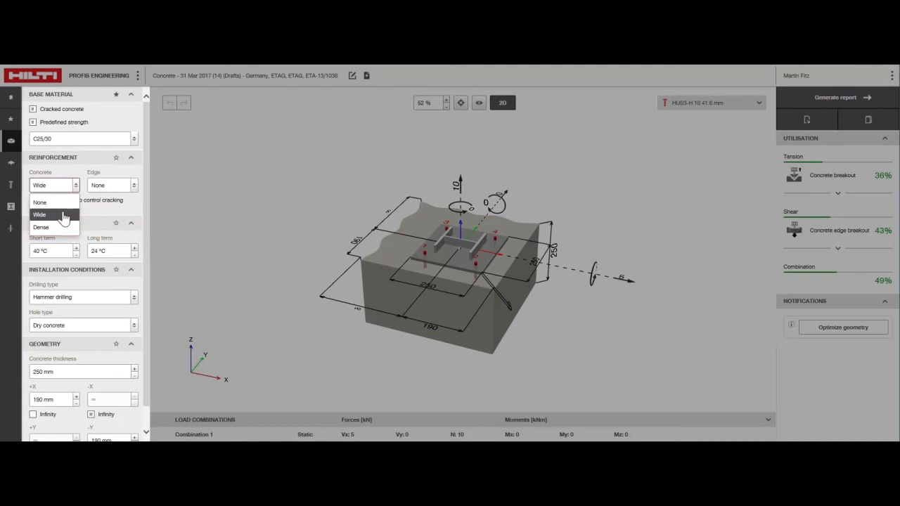
left_click(121, 188)
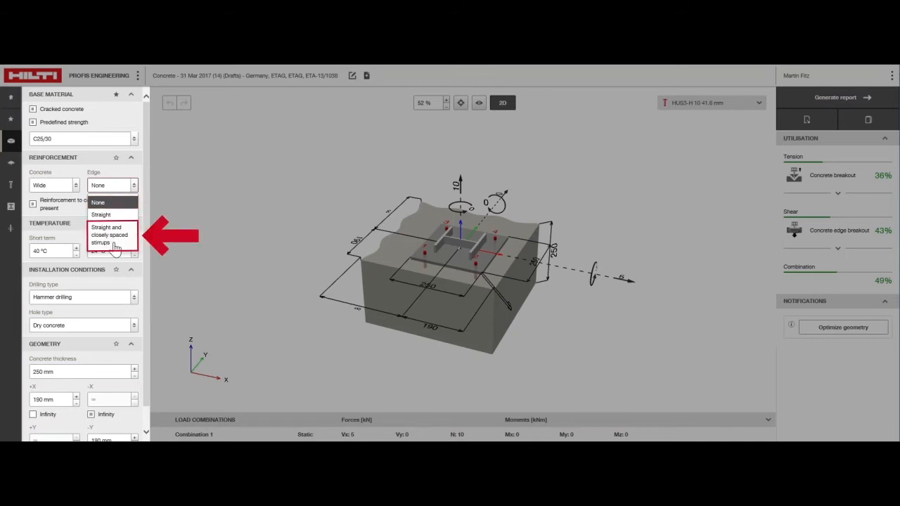
left_click(109, 203)
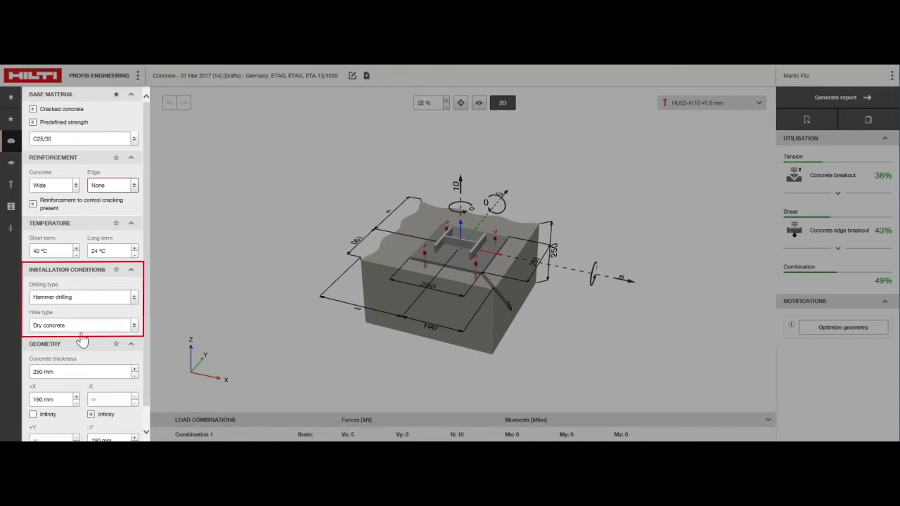
Set the concrete thickness of the base material to 200 mm.
scroll(83, 349, "down", 1)
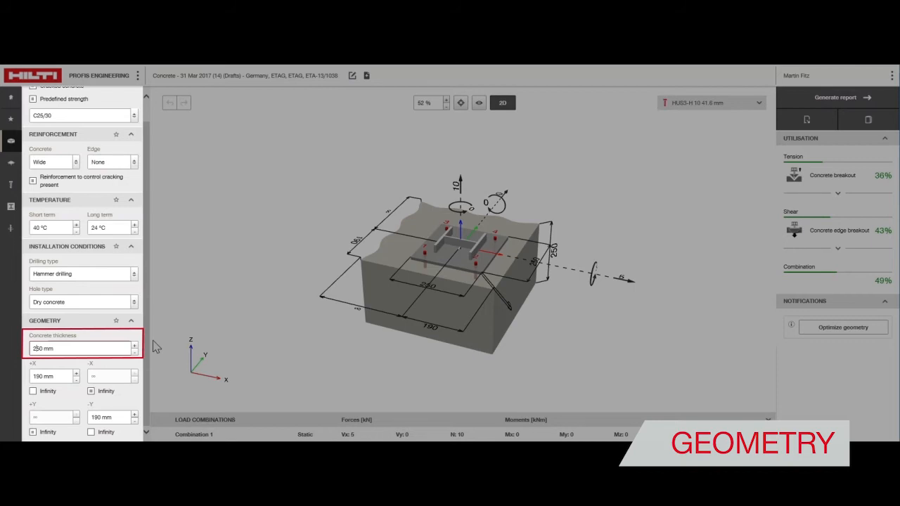
key("BackSpace")
type("0")
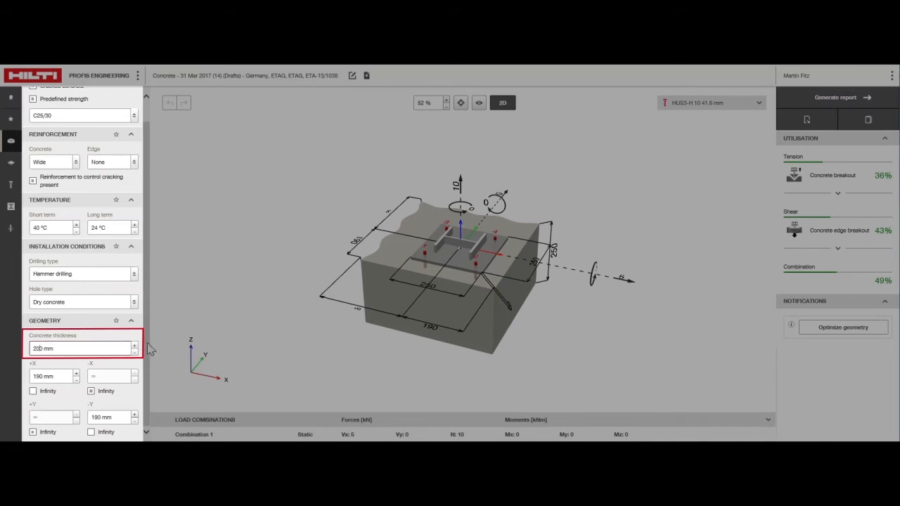
left_click(66, 364)
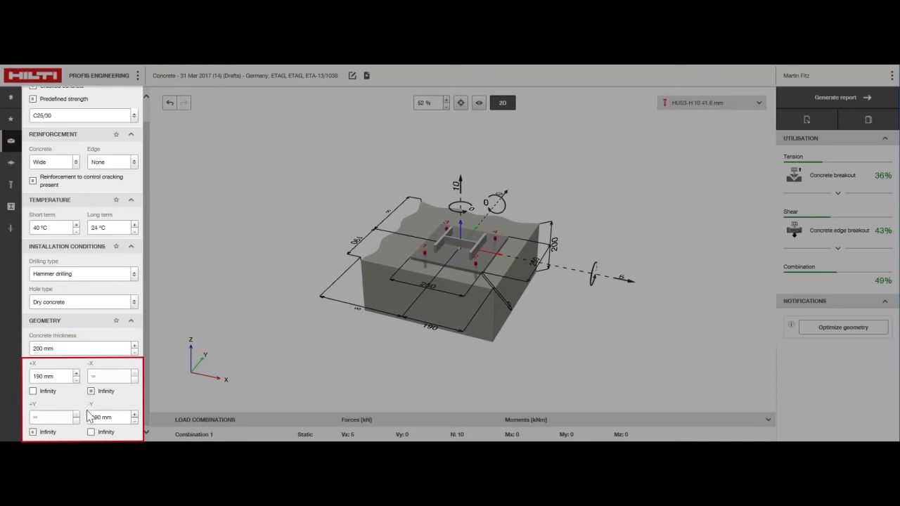
Make the concrete's -Y edge distance infinite and set its +X edge distance to 300 mm.
left_click(92, 433)
left_click_drag(65, 377, 33, 379)
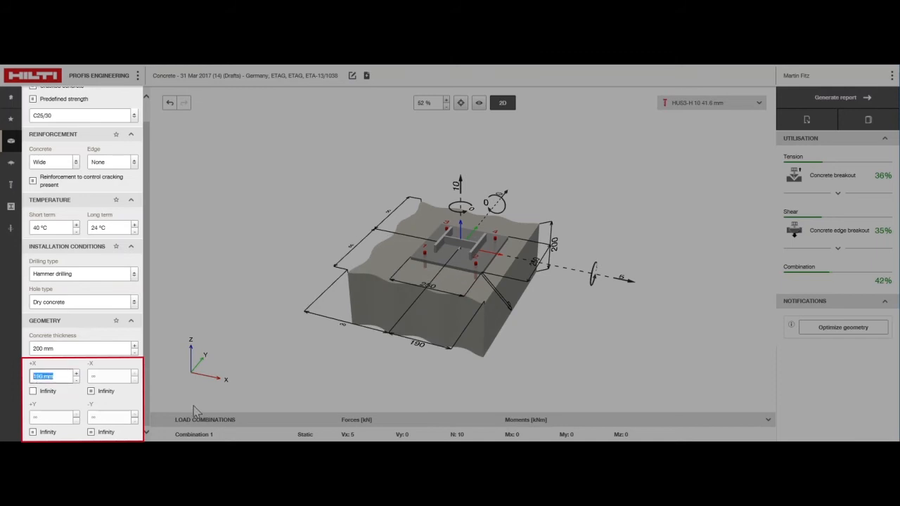
type("300")
key("Return")
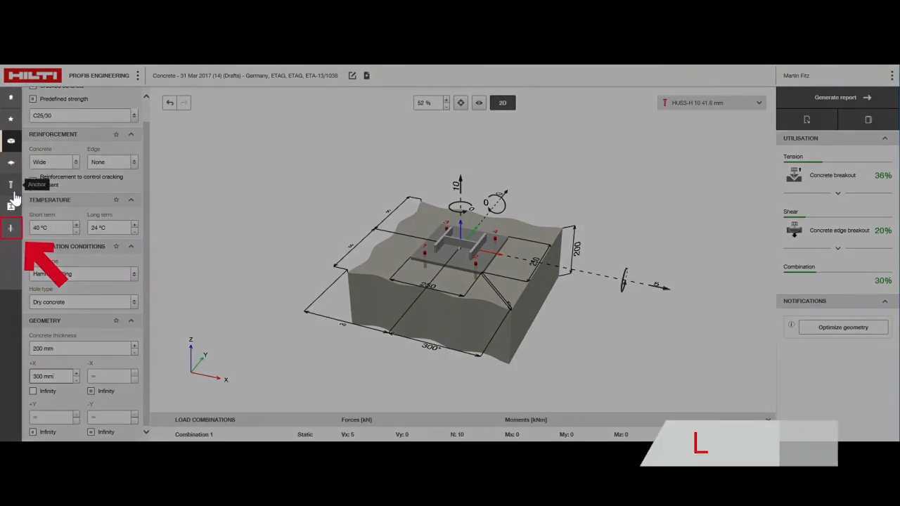
Set the vertical normal force N on the anchor plate to -10 kN.
left_click(12, 228)
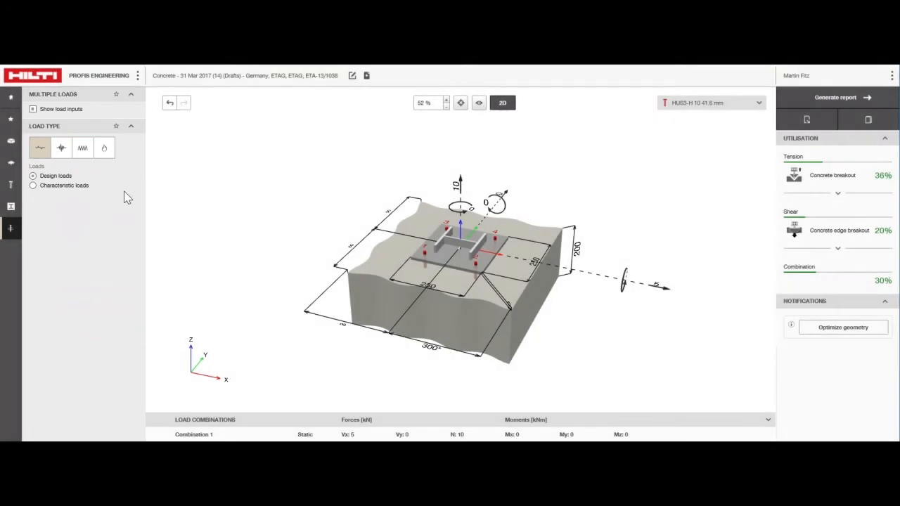
left_click(458, 186)
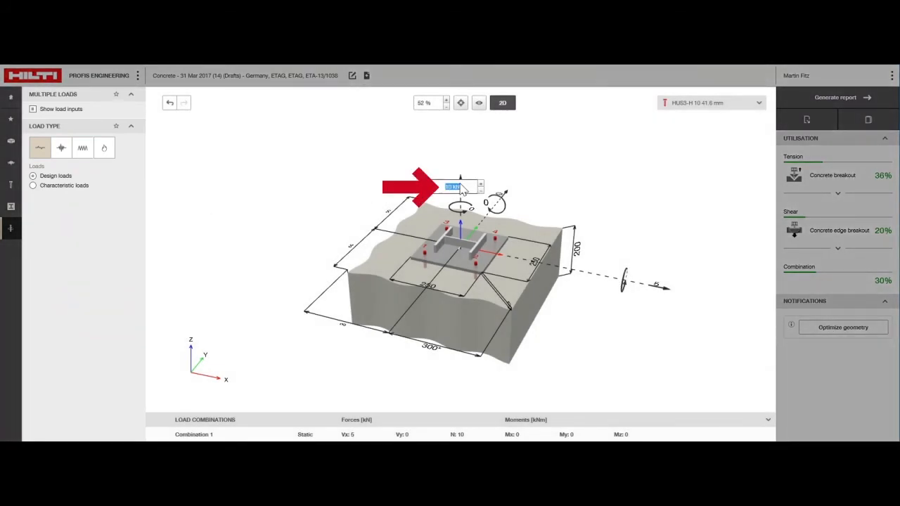
type("-10")
key("Return")
Set the shear force Vx to 15 kN and the moment My about the Y axis to 10 kNm.
left_click(679, 281)
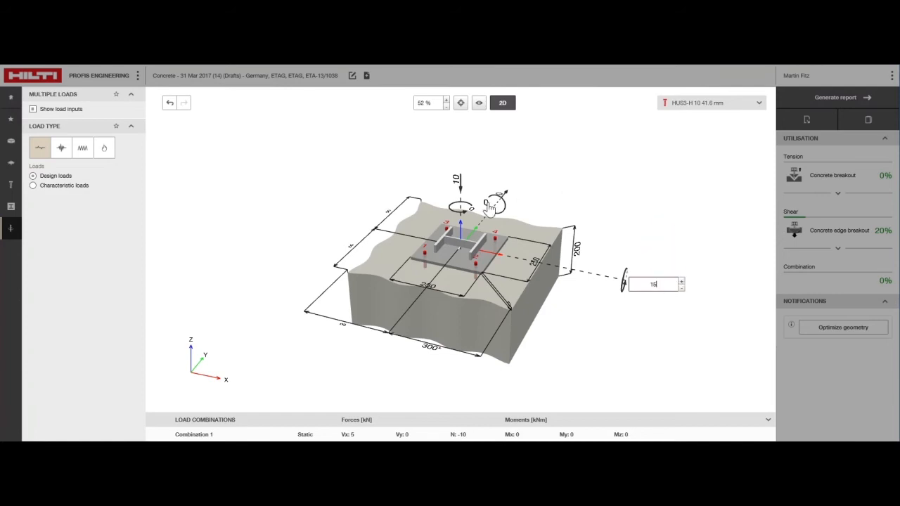
left_click(484, 204)
type("10")
key("Return")
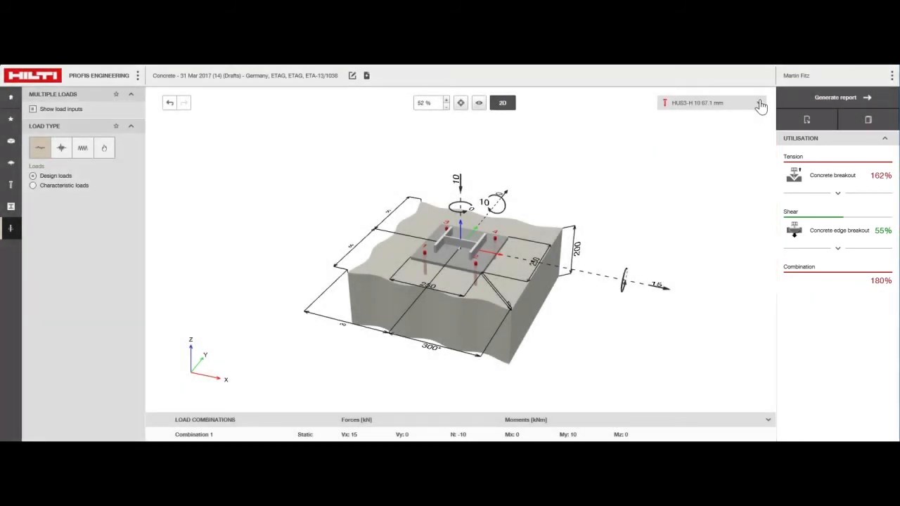
Calculate all anchors with failures excluded and select the HIT-HY 200-R + HIT-Z anchor in size M12.
left_click(759, 102)
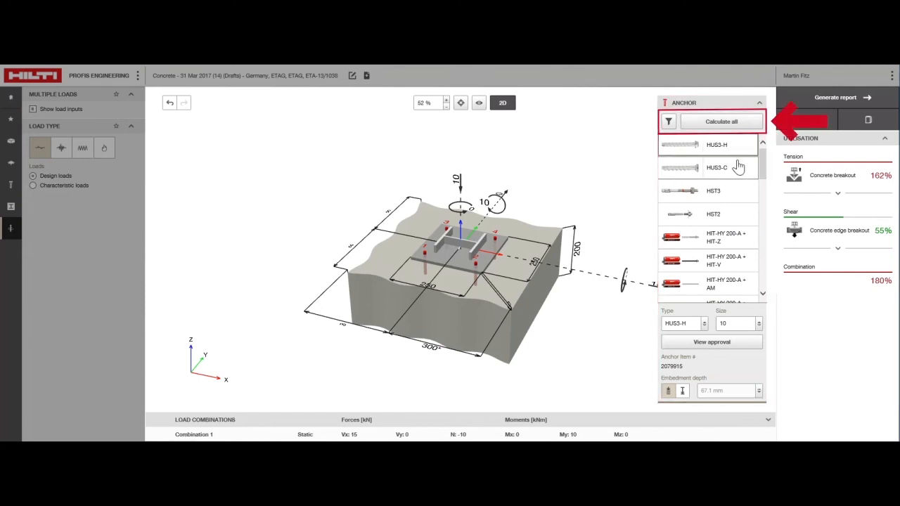
left_click(743, 129)
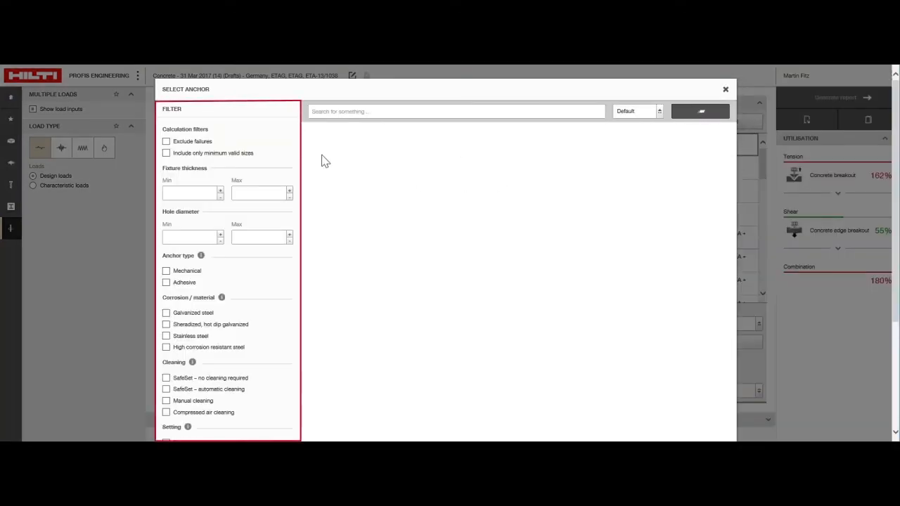
left_click(166, 141)
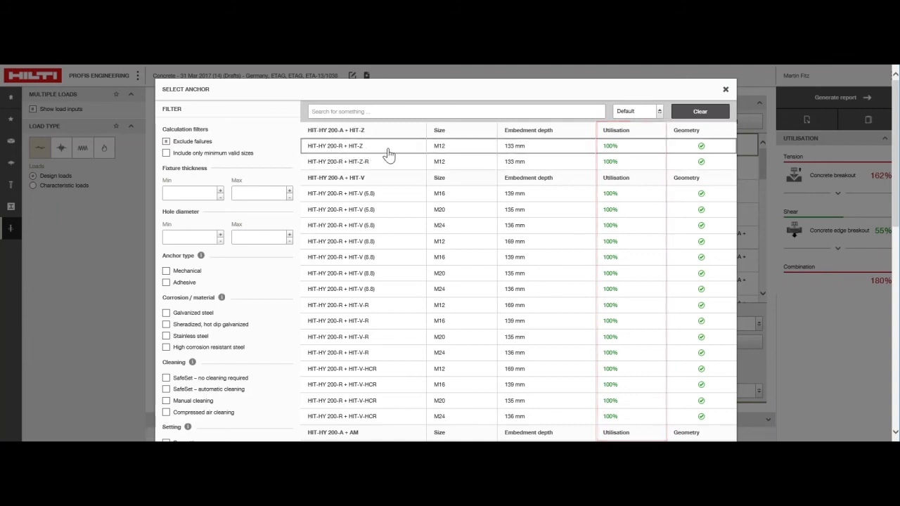
left_click(480, 154)
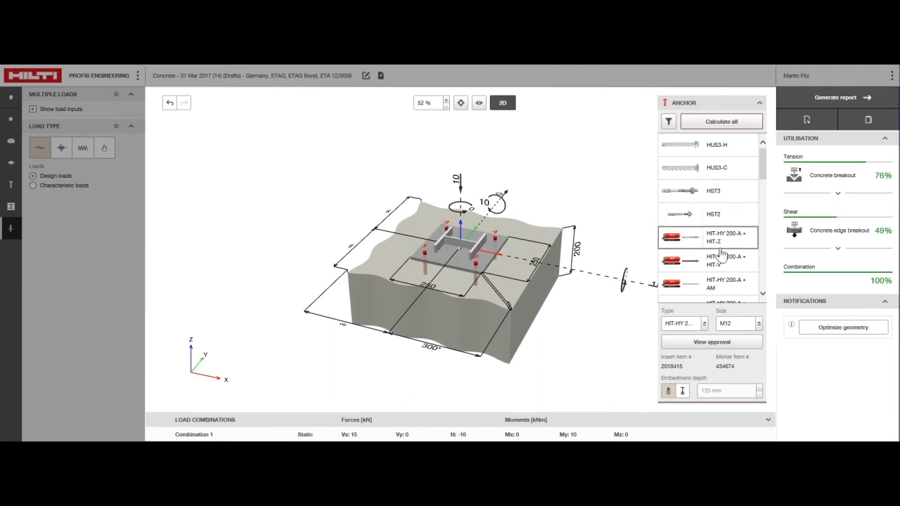
Switch the anchor from optimised to user-defined embedment depth and set it to 140 mm.
left_click(682, 391)
double_click(728, 394)
type("140")
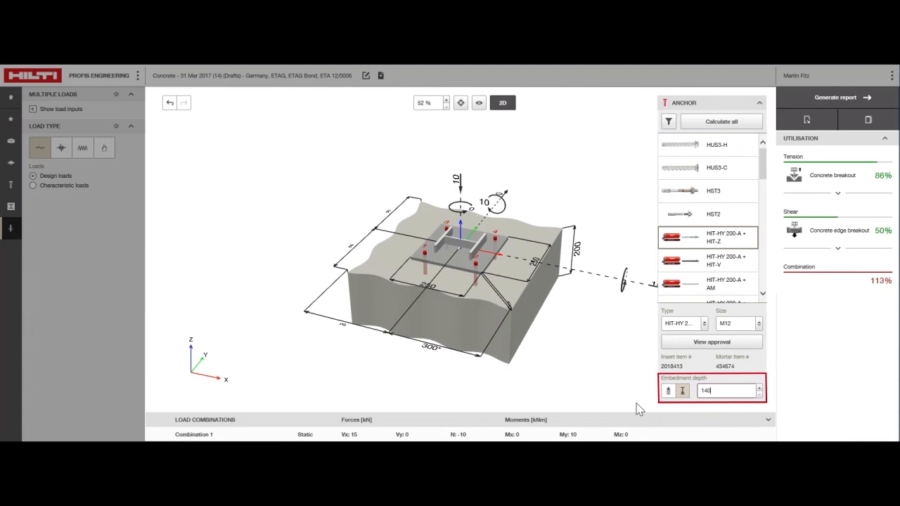
key("Return")
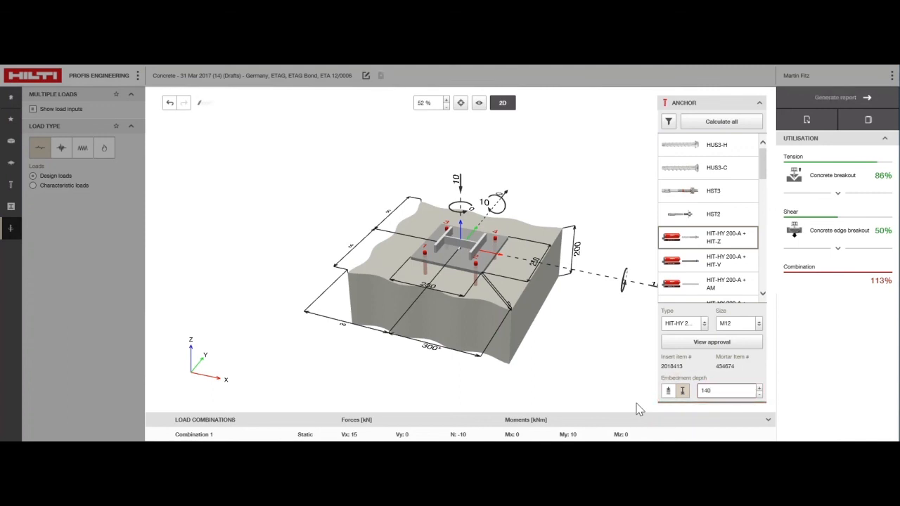